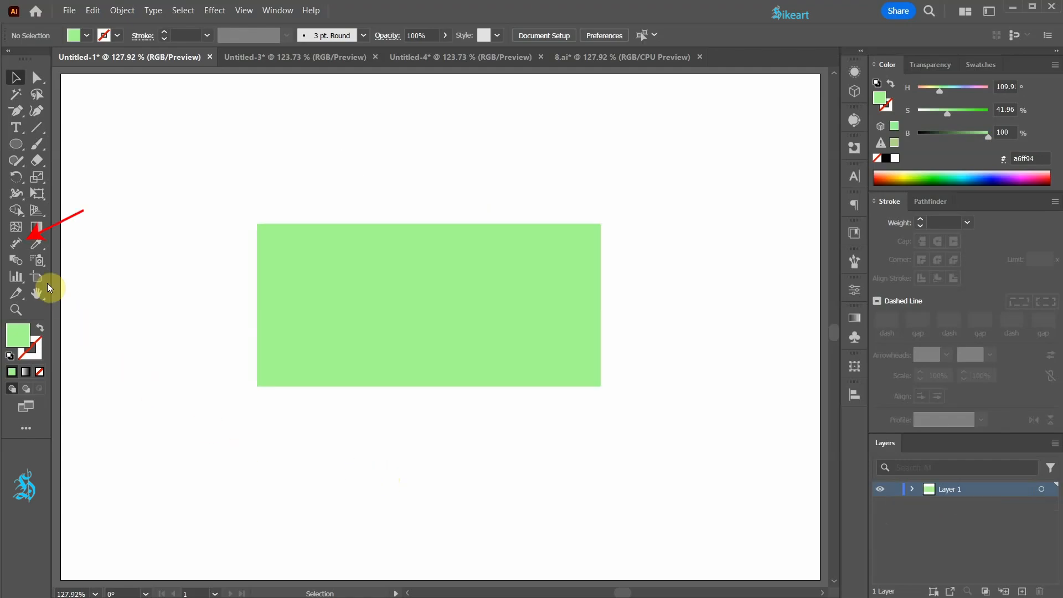
Add linear dimensions to the green rectangle, one above its top edge and one below between its bottom corner anchors.
{"action": "left_click", "coordinate": [21, 241]}
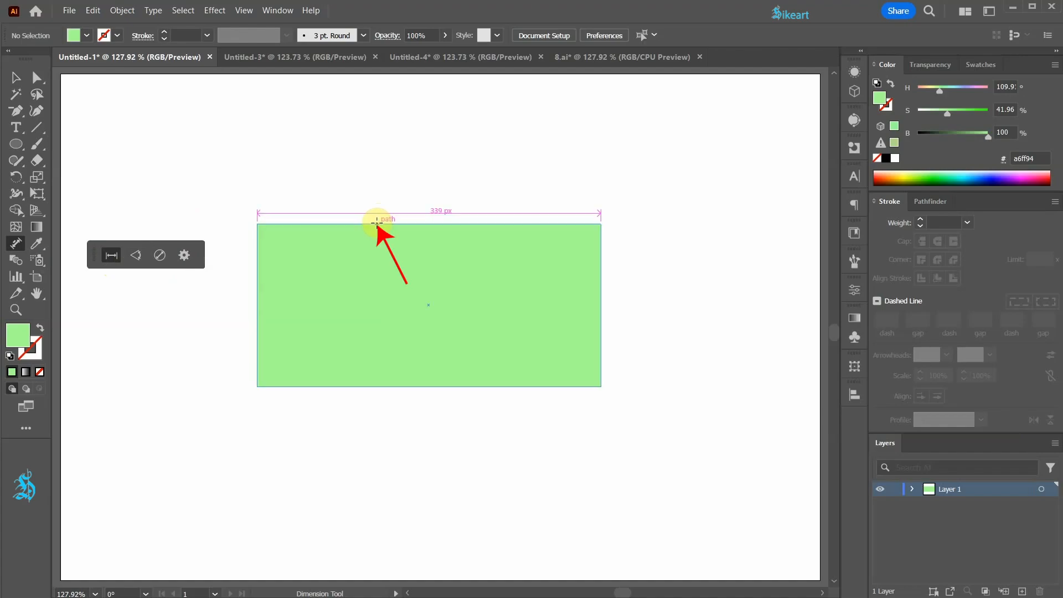
{"action": "left_click_drag", "start_coordinate": [377, 223], "coordinate": [371, 185]}
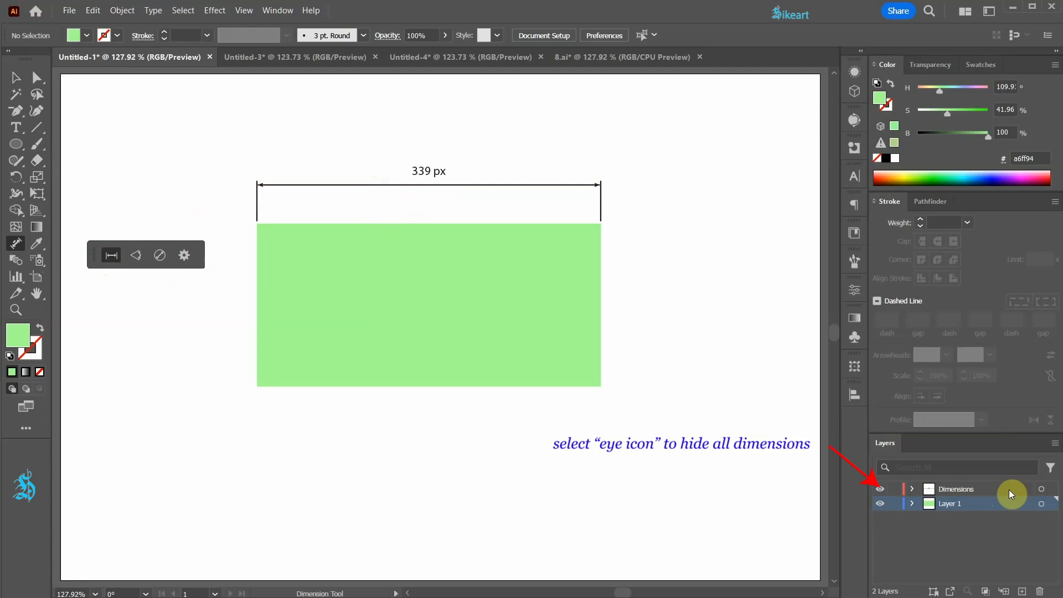
{"action": "left_click", "coordinate": [909, 489]}
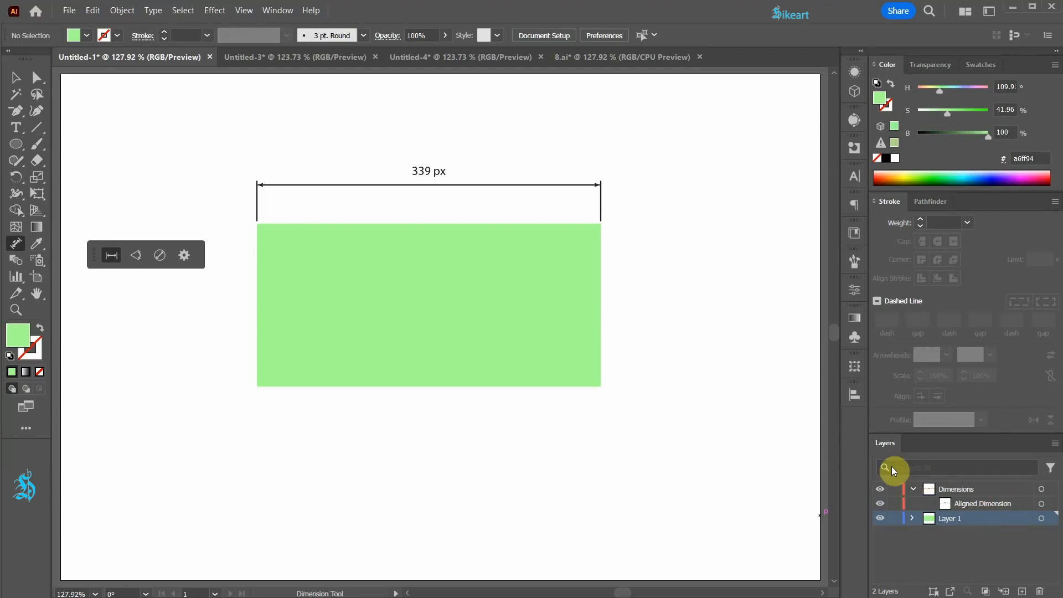
{"action": "left_click", "coordinate": [258, 387]}
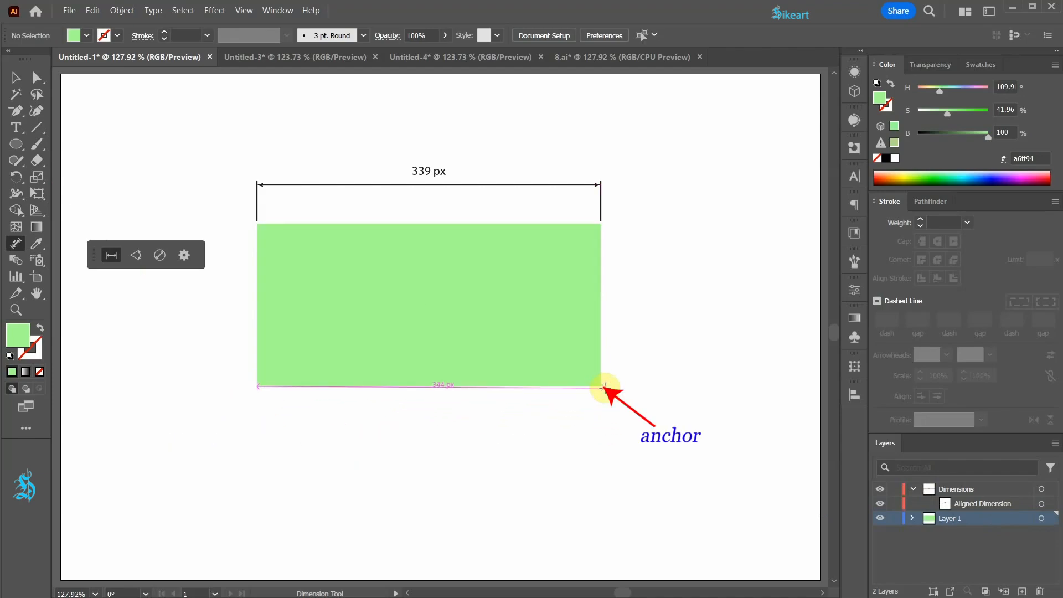
{"action": "left_click_drag", "start_coordinate": [601, 386], "coordinate": [604, 430]}
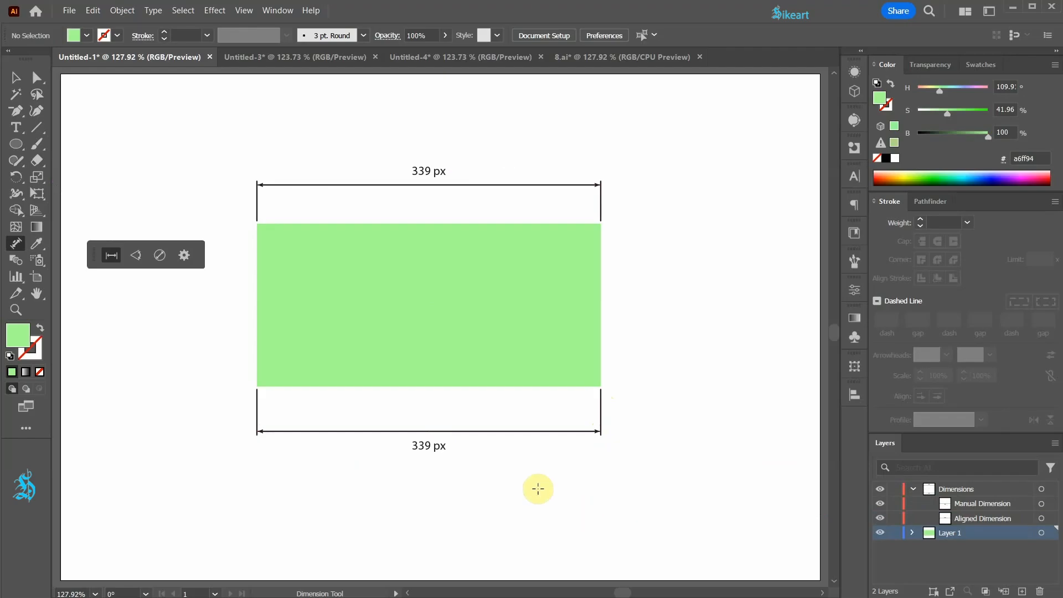
Set the Dimension Tool options to Millimeters and colour the dimension lines red.
{"action": "left_click", "coordinate": [185, 255]}
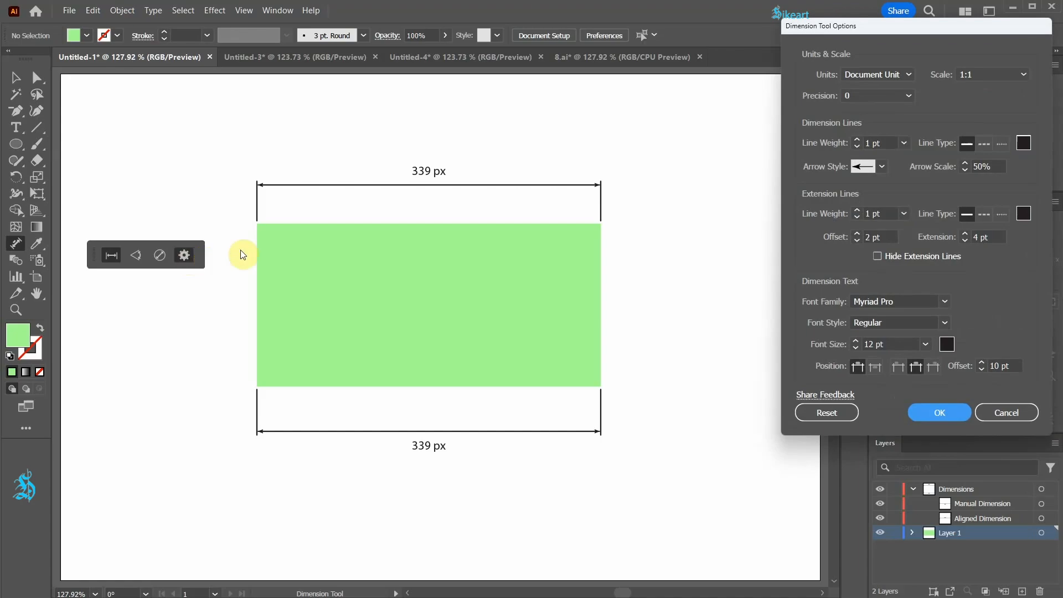
{"action": "left_click", "coordinate": [909, 74]}
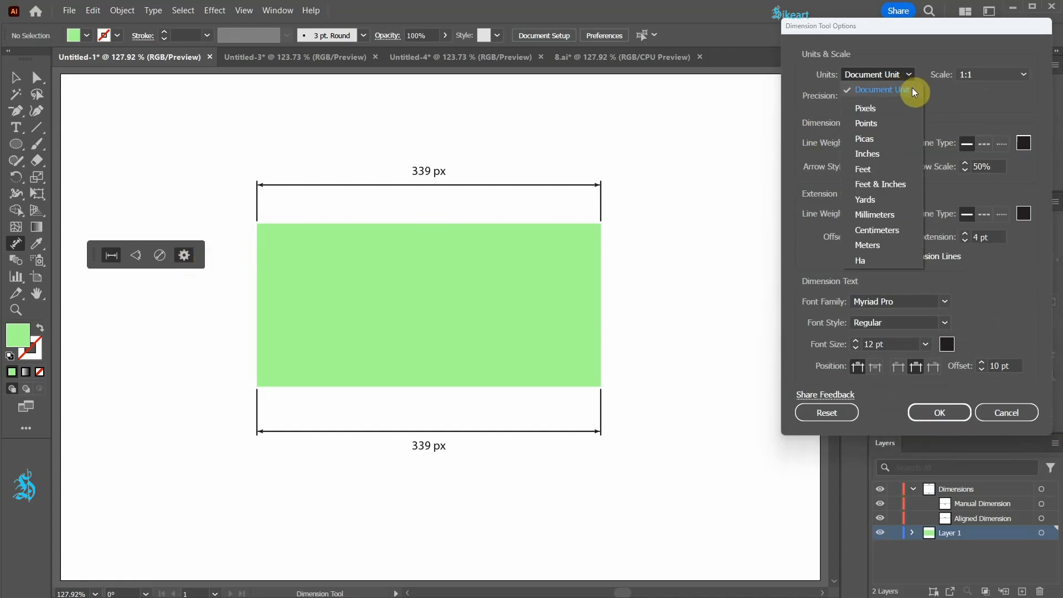
{"action": "left_click", "coordinate": [892, 214]}
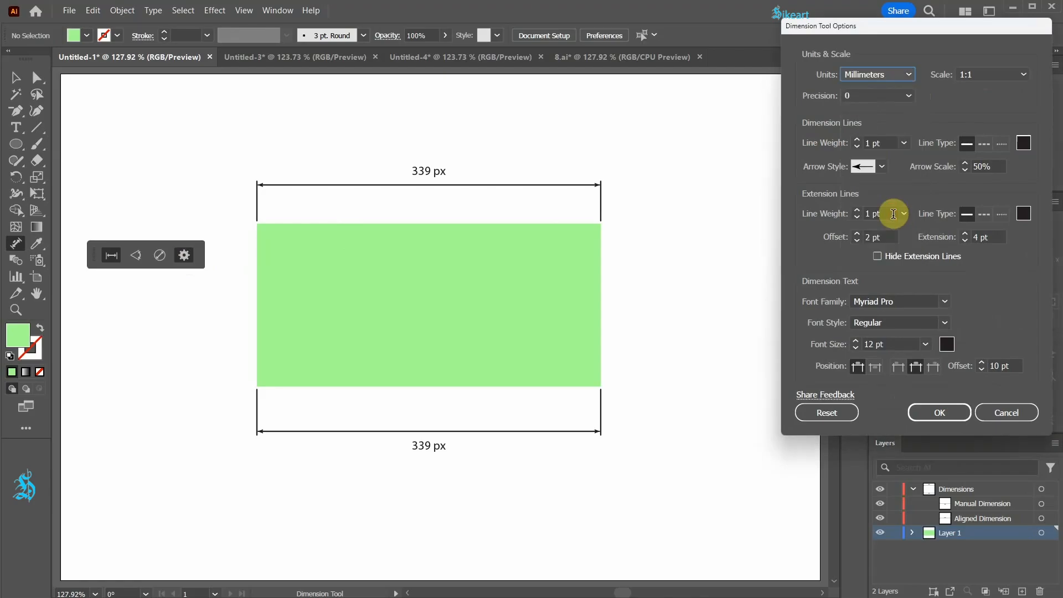
{"action": "left_click", "coordinate": [1023, 143]}
{"action": "left_click", "coordinate": [872, 72]}
{"action": "left_click", "coordinate": [1005, 79]}
Set the dimension text to Niagara Solid at 24 pt and make the extension lines dashed.
{"action": "left_click", "coordinate": [945, 301]}
{"action": "left_click", "coordinate": [892, 377]}
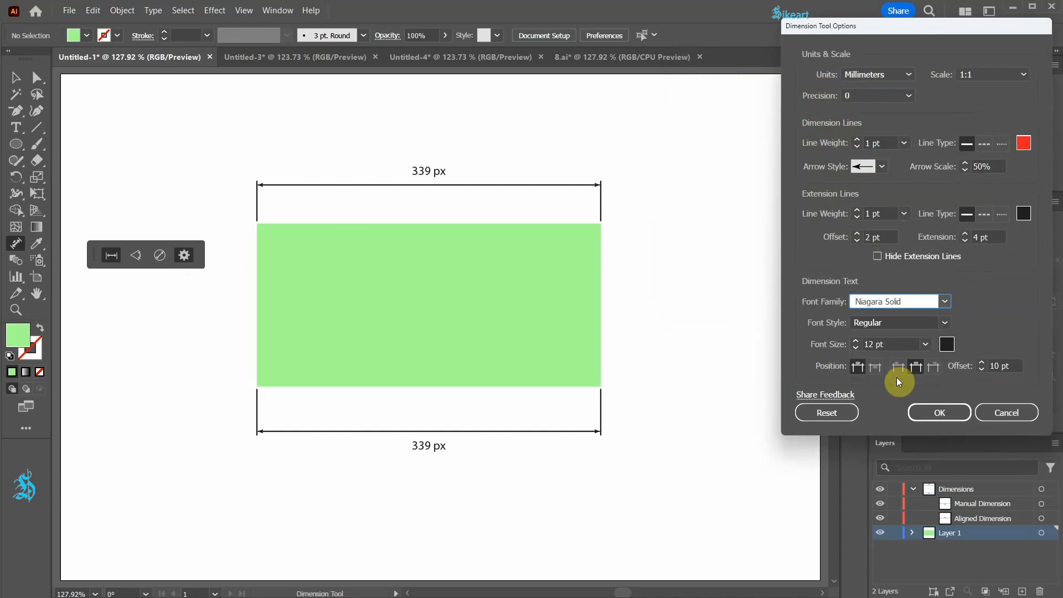
{"action": "left_click", "coordinate": [925, 343]}
{"action": "left_click", "coordinate": [945, 510]}
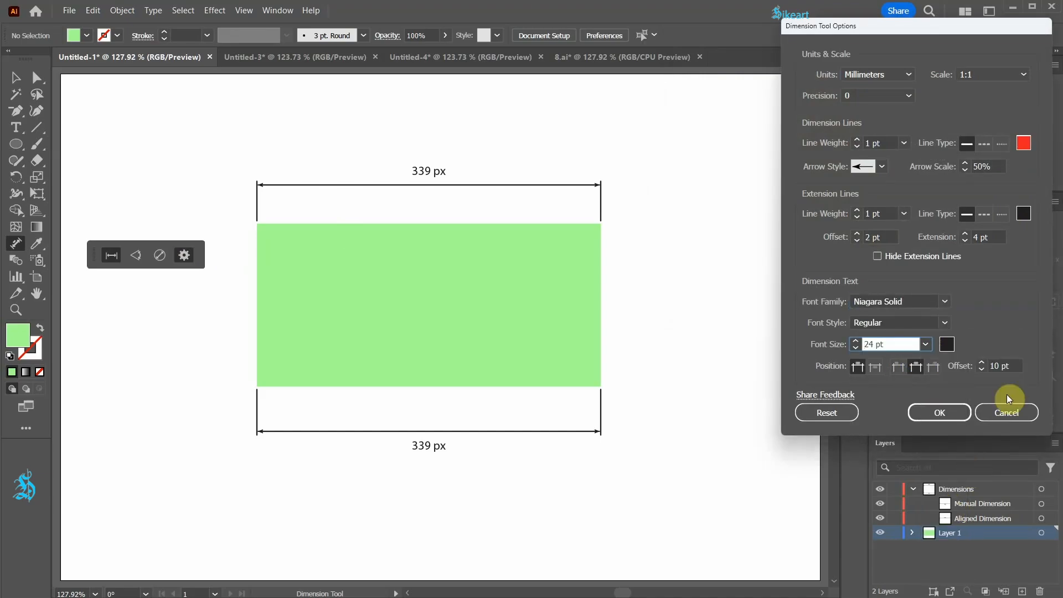
{"action": "left_click", "coordinate": [984, 215]}
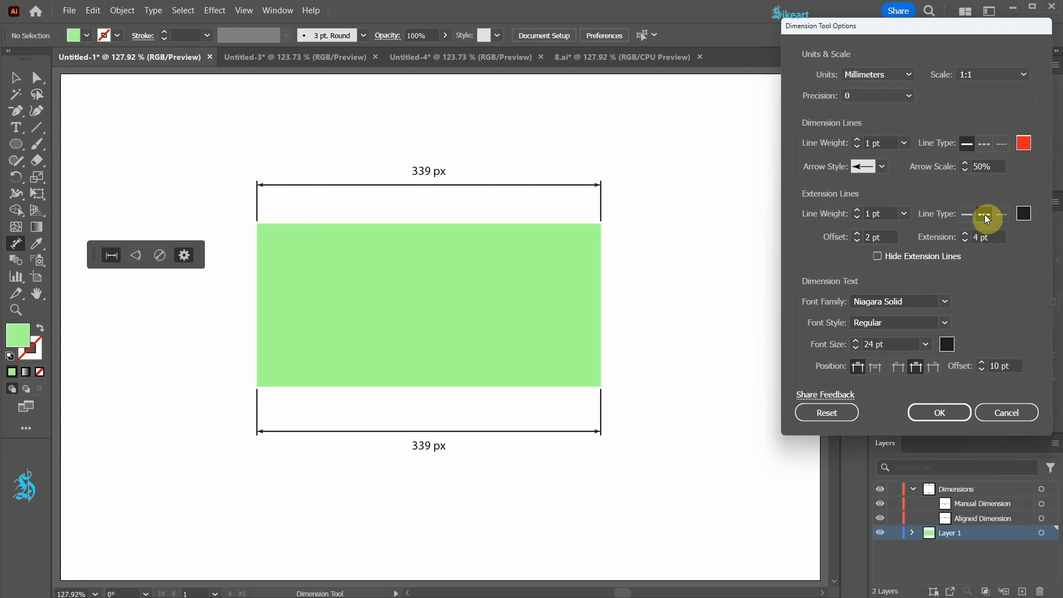
{"action": "left_click", "coordinate": [947, 409]}
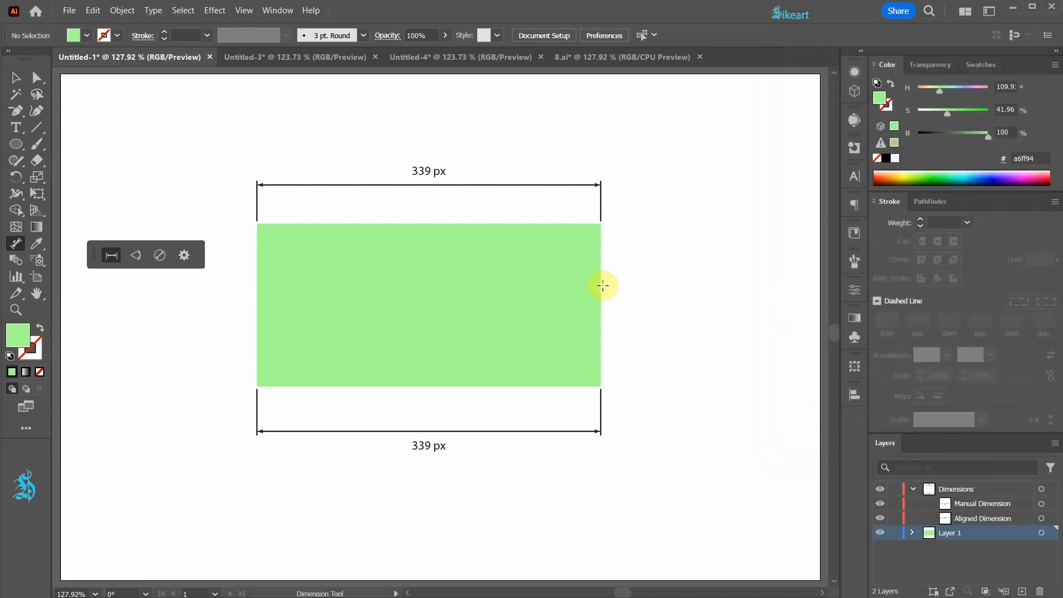
Try the new style by dimensioning the green rectangle's right edge, and undo that dimension.
{"action": "left_click", "coordinate": [644, 273]}
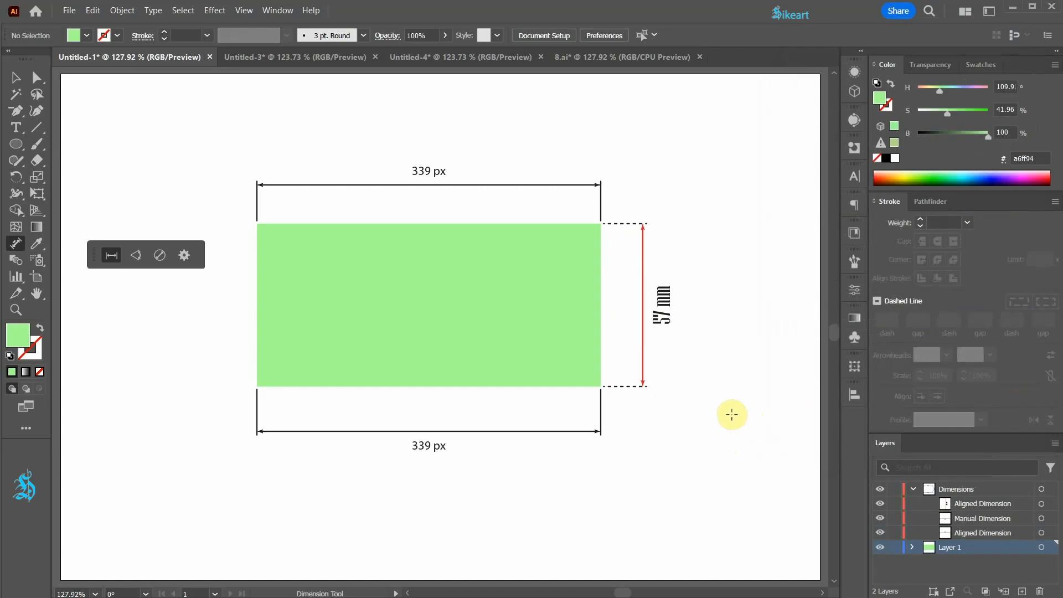
{"action": "key", "text": "ctrl+z"}
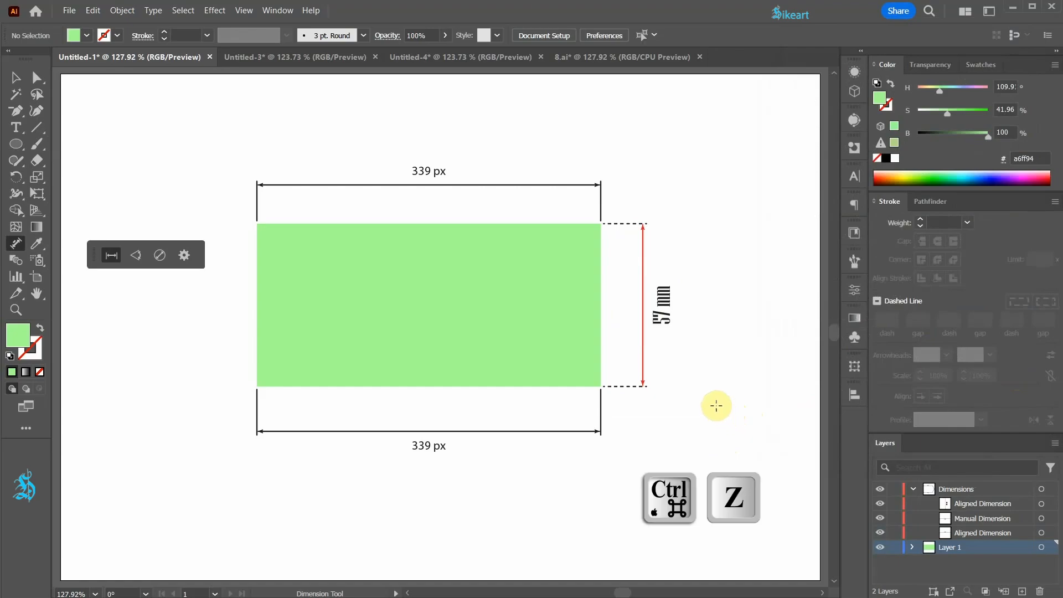
{"action": "key", "text": "ctrl+z"}
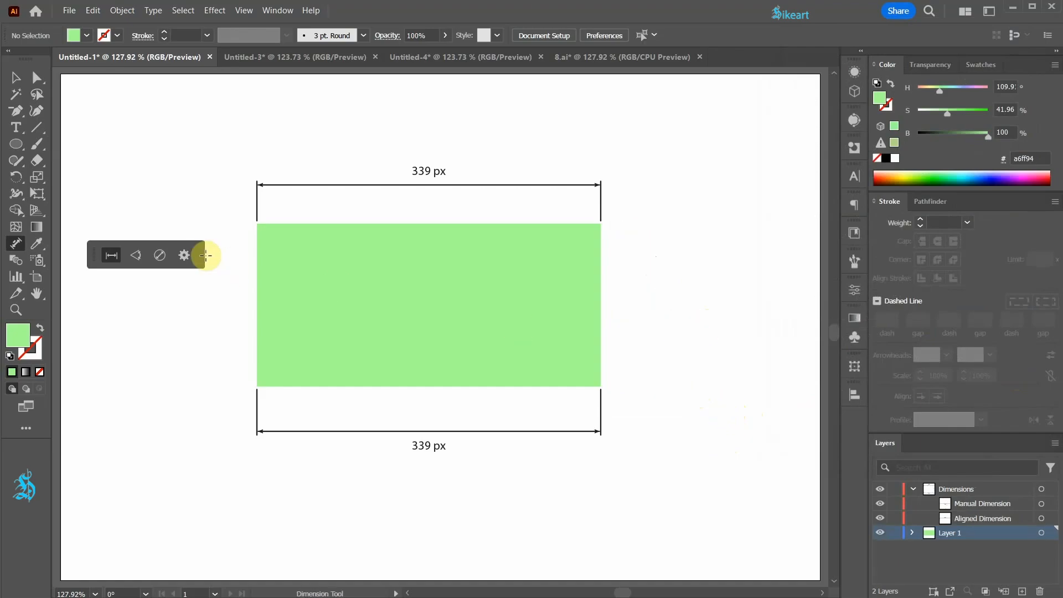
Reset the Dimension Tool options to their defaults and apply them.
{"action": "left_click", "coordinate": [184, 254]}
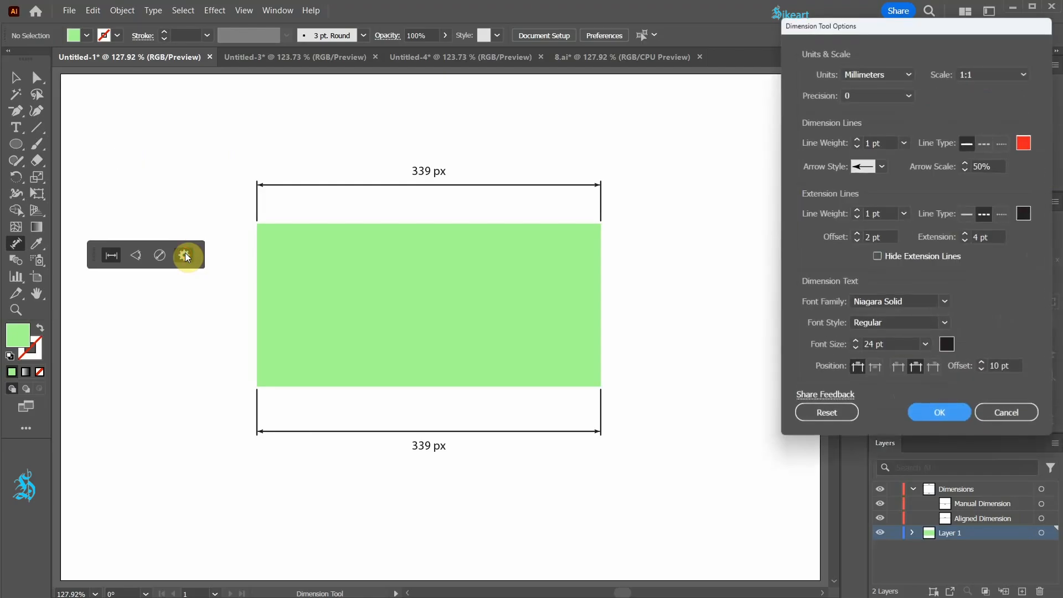
{"action": "left_click", "coordinate": [834, 416]}
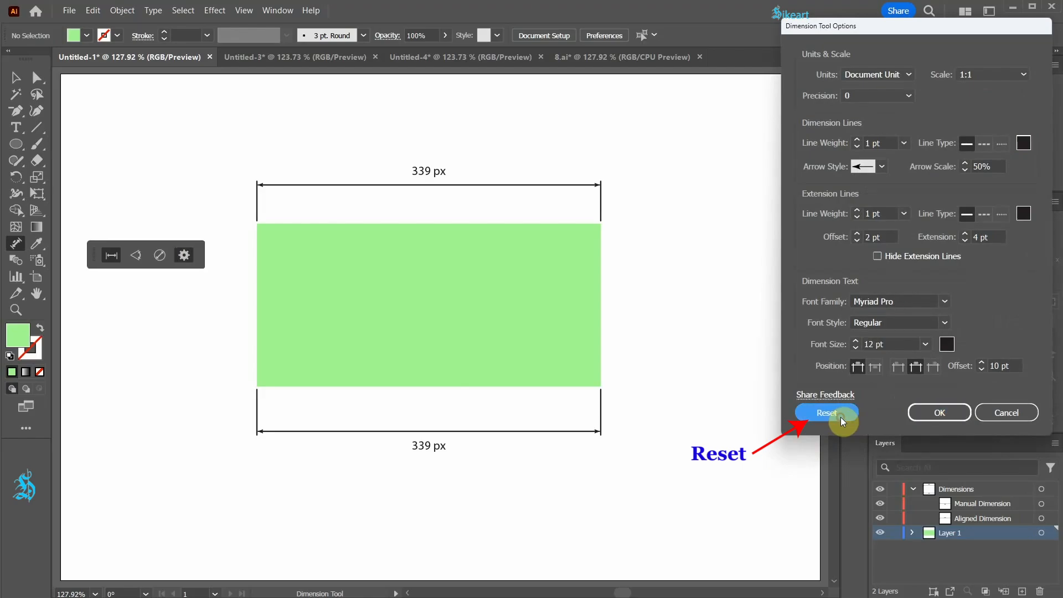
{"action": "left_click", "coordinate": [928, 413]}
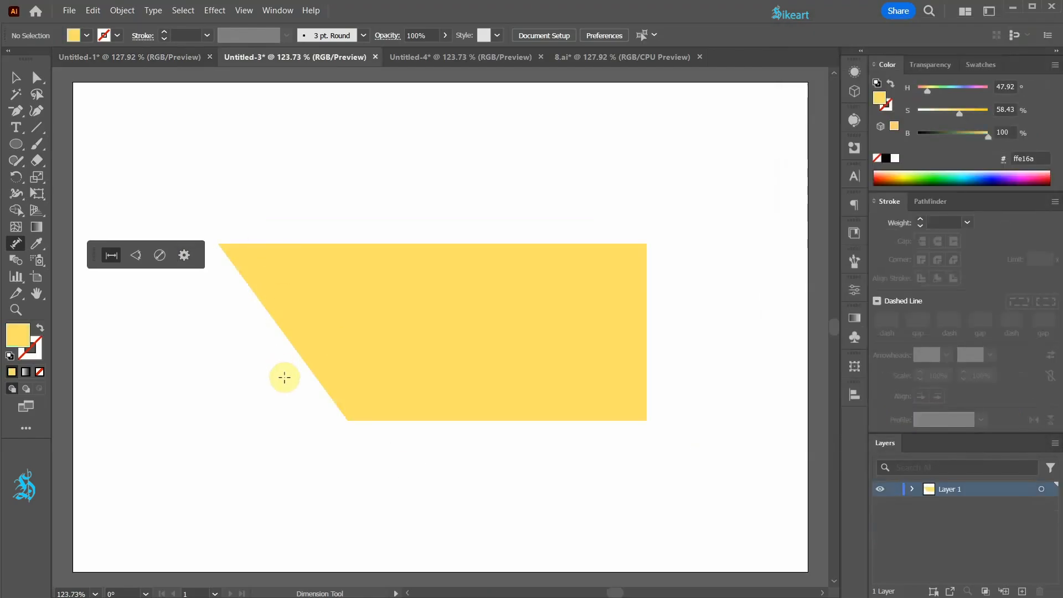
Add an angular dimension inside the yellow shape's upper-left corner, between its top and slanted edges.
{"action": "left_click", "coordinate": [135, 256]}
{"action": "left_click_drag", "start_coordinate": [92, 255], "coordinate": [90, 109]}
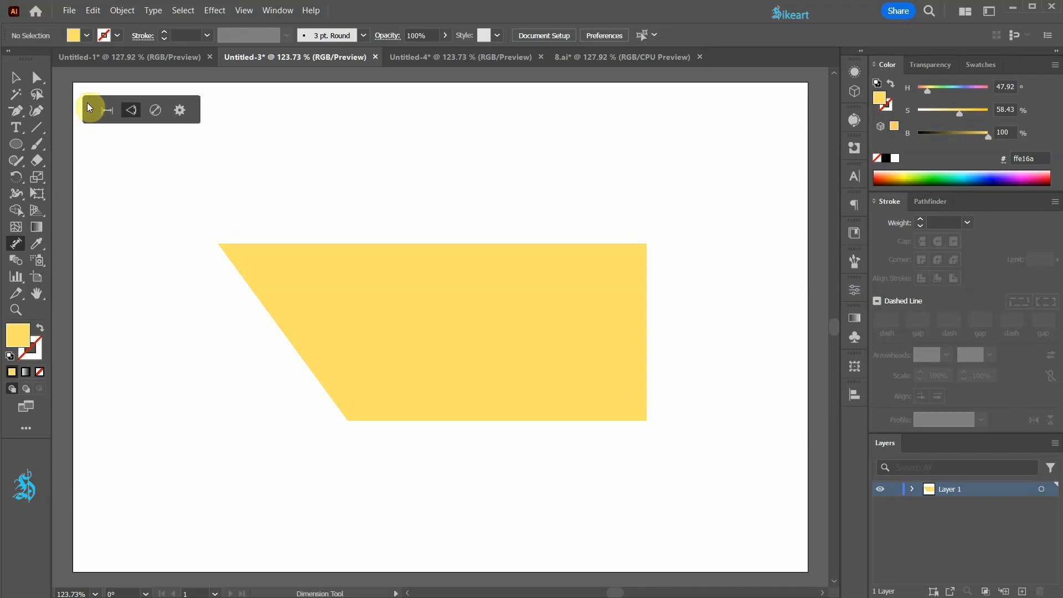
{"action": "left_click", "coordinate": [311, 243]}
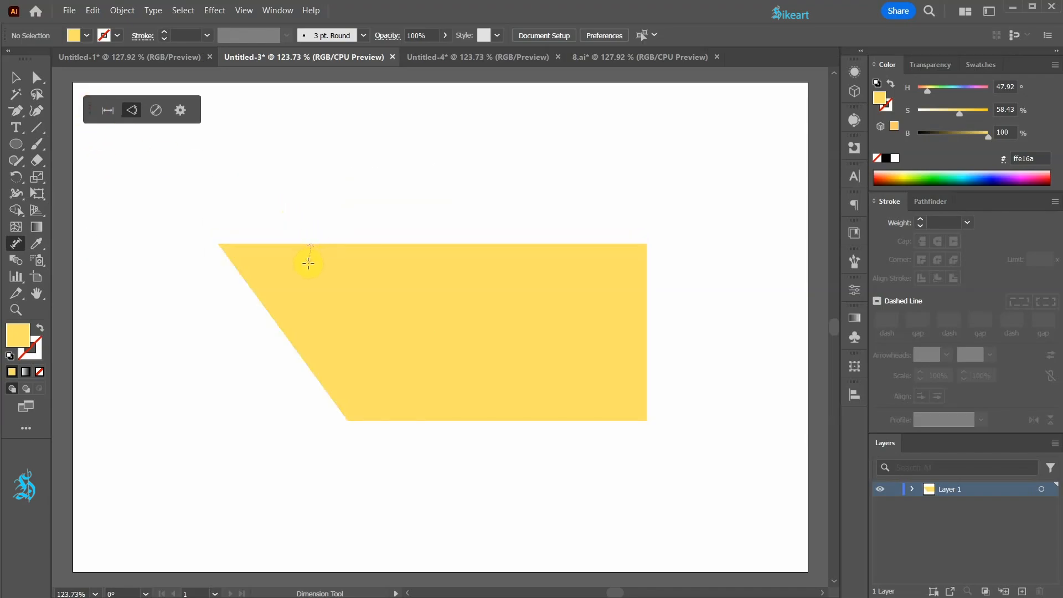
{"action": "left_click", "coordinate": [265, 301]}
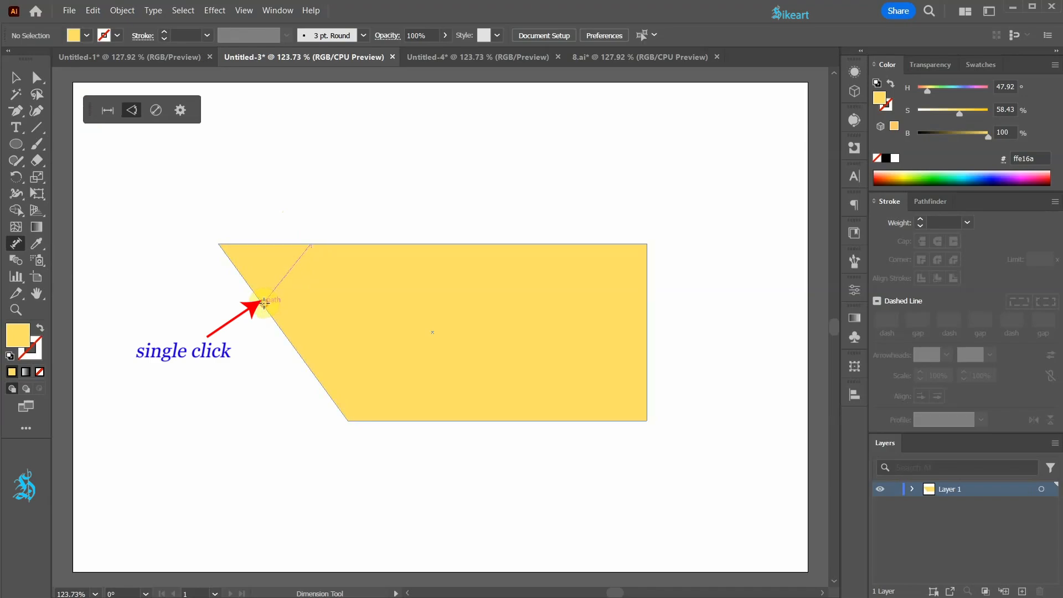
{"action": "left_click", "coordinate": [284, 276]}
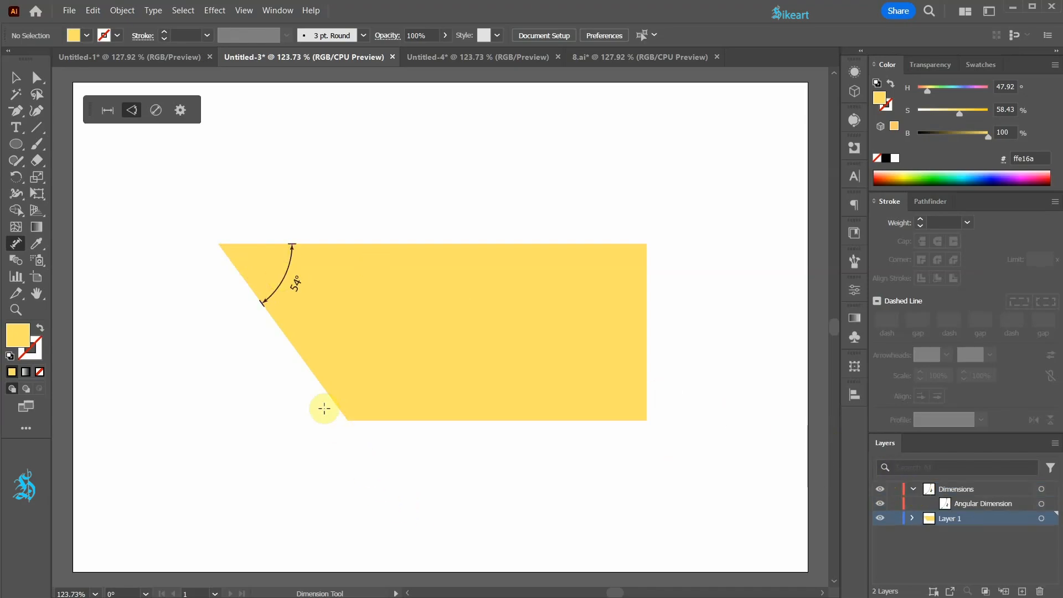
Add an angular dimension between the yellow shape's slanted edge and its bottom edge.
{"action": "left_click", "coordinate": [309, 368]}
{"action": "left_click", "coordinate": [424, 420]}
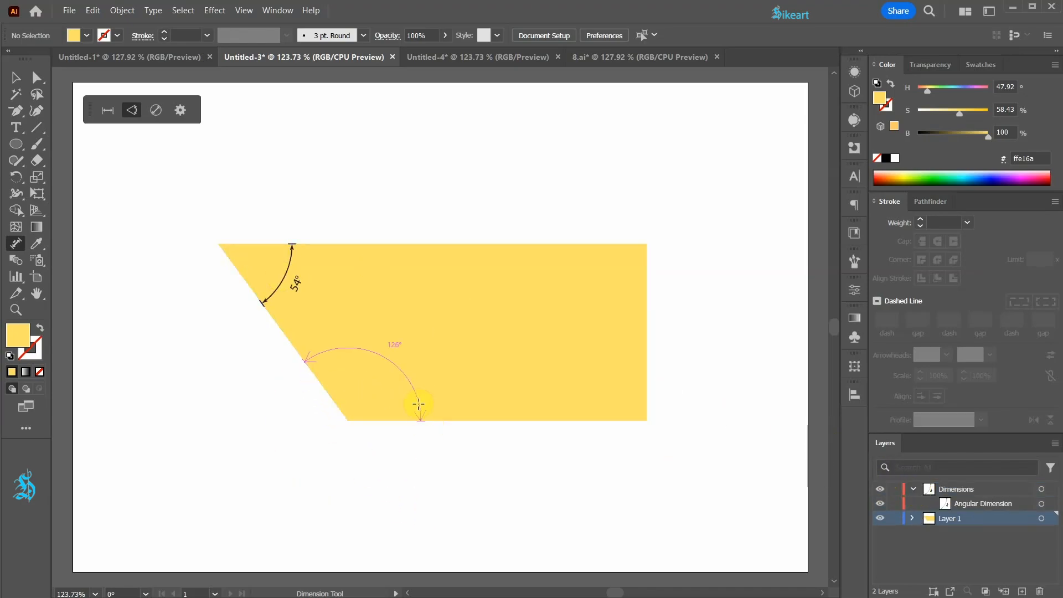
{"action": "left_click", "coordinate": [387, 446]}
Switch to Untitled-4 and add a radius dimension and a diameter dimension to the yellow circle.
{"action": "key", "text": "ctrl+Tab"}
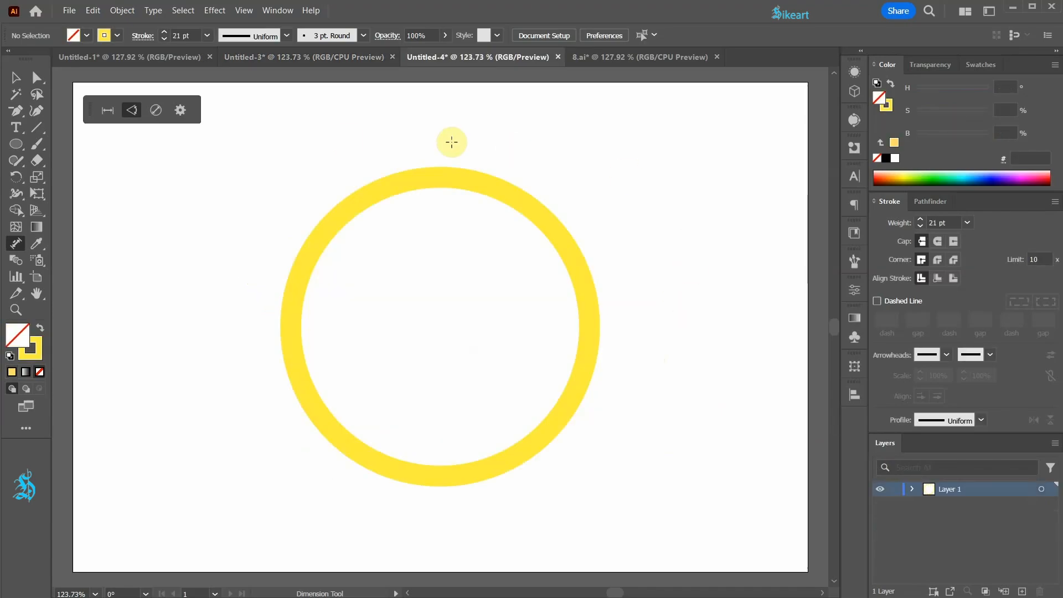
{"action": "left_click", "coordinate": [155, 110]}
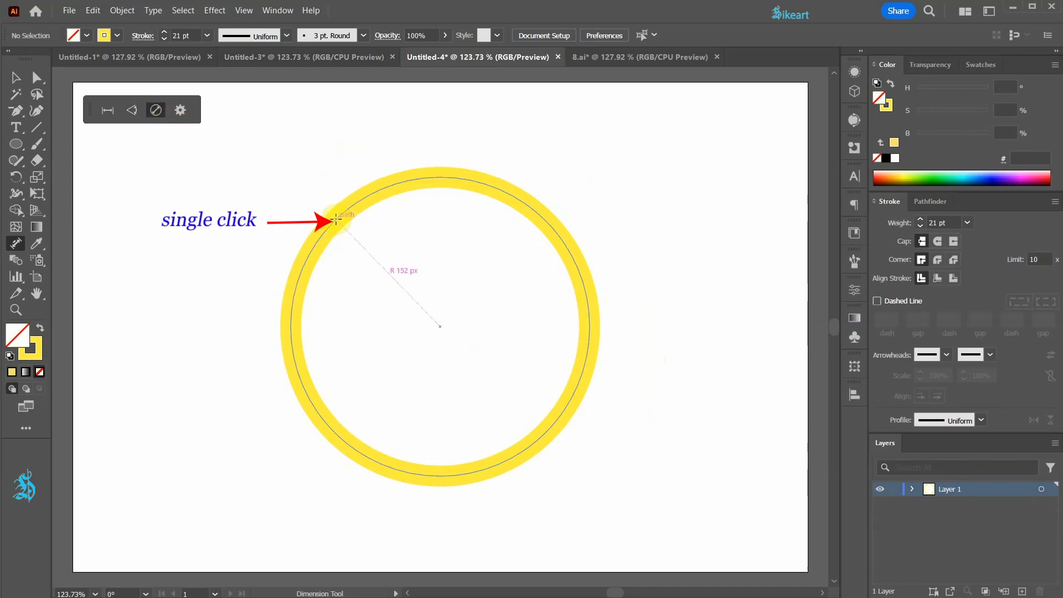
{"action": "left_click", "coordinate": [336, 219]}
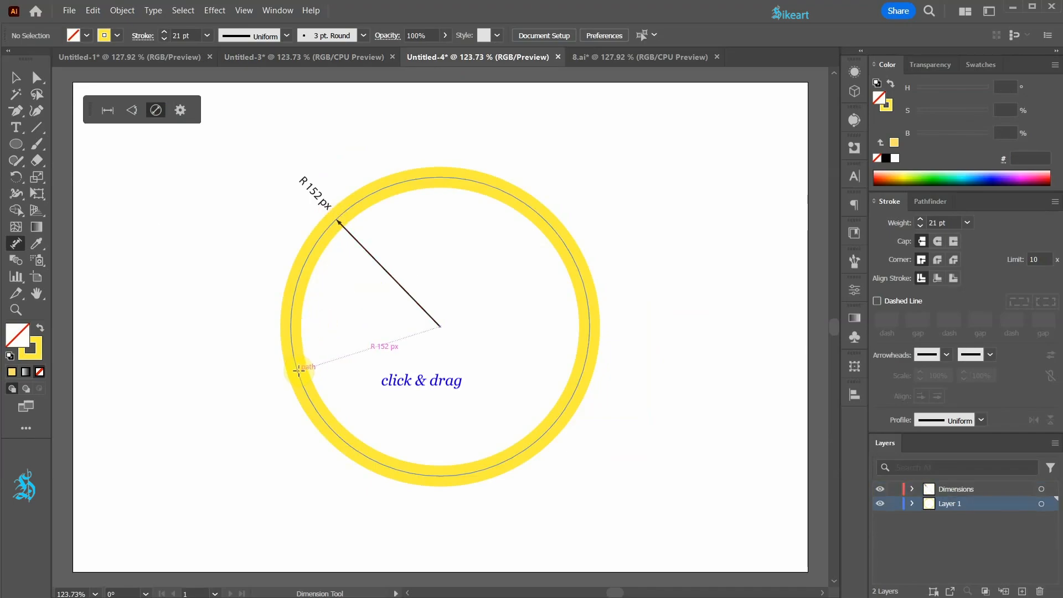
{"action": "left_click_drag", "start_coordinate": [298, 371], "coordinate": [332, 376]}
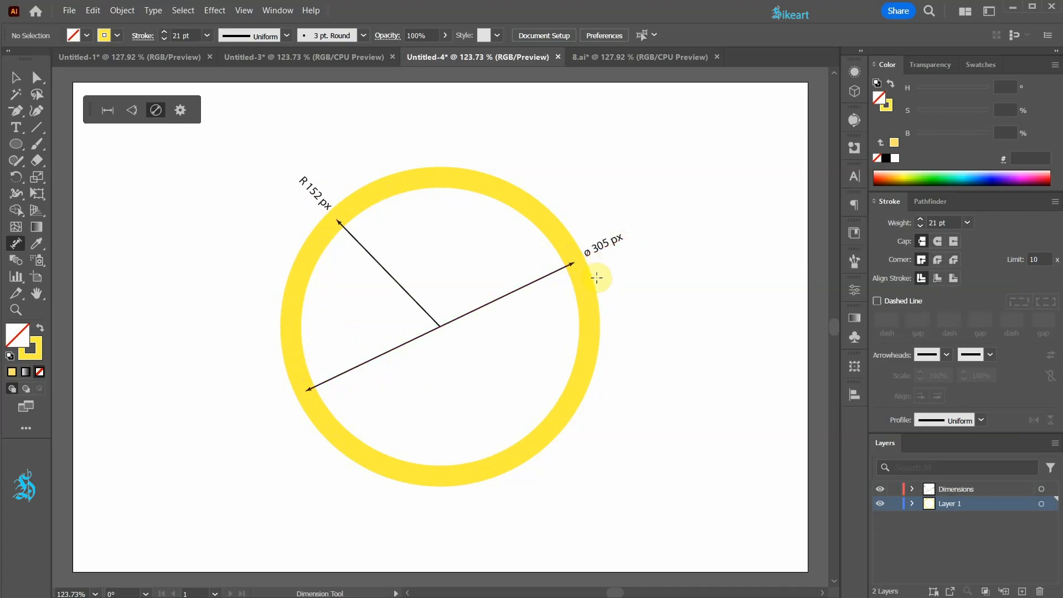
Select the yellow circle, try aligning its stroke inside and outside, and return the alignment to center.
{"action": "key", "text": "v"}
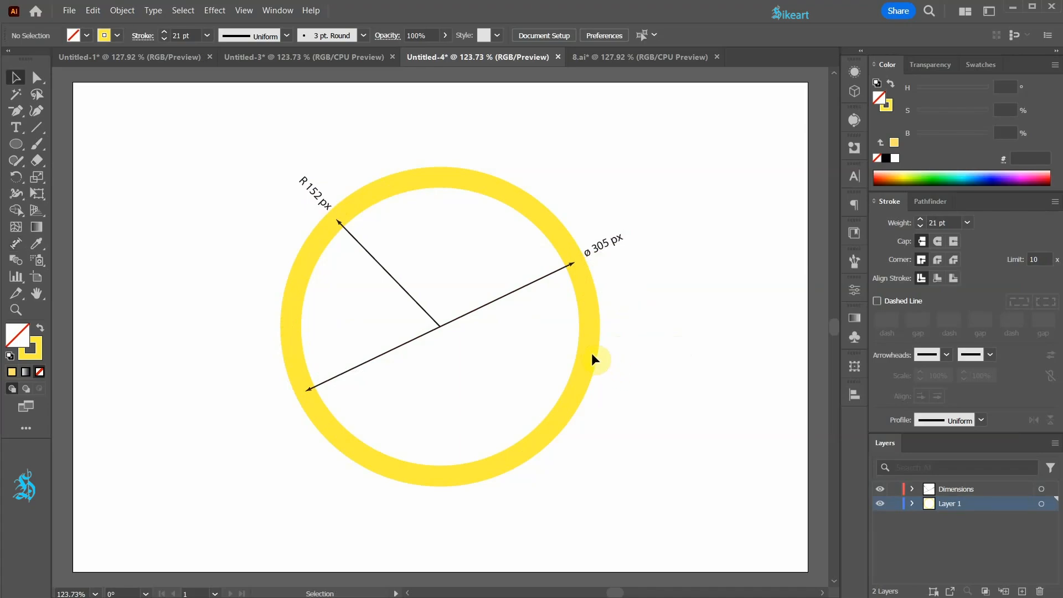
{"action": "left_click", "coordinate": [586, 355]}
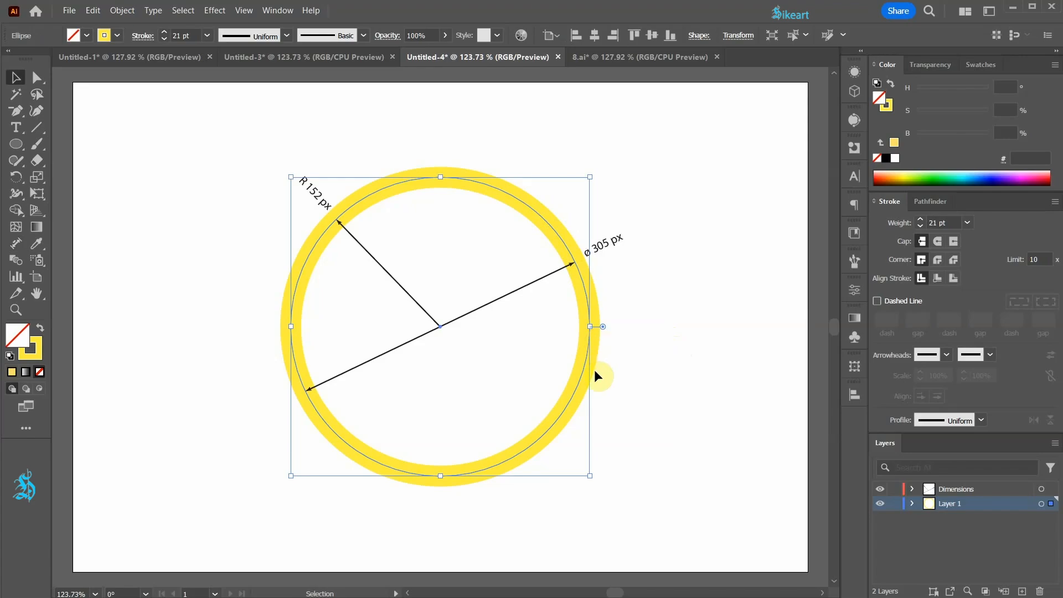
{"action": "left_click", "coordinate": [941, 280]}
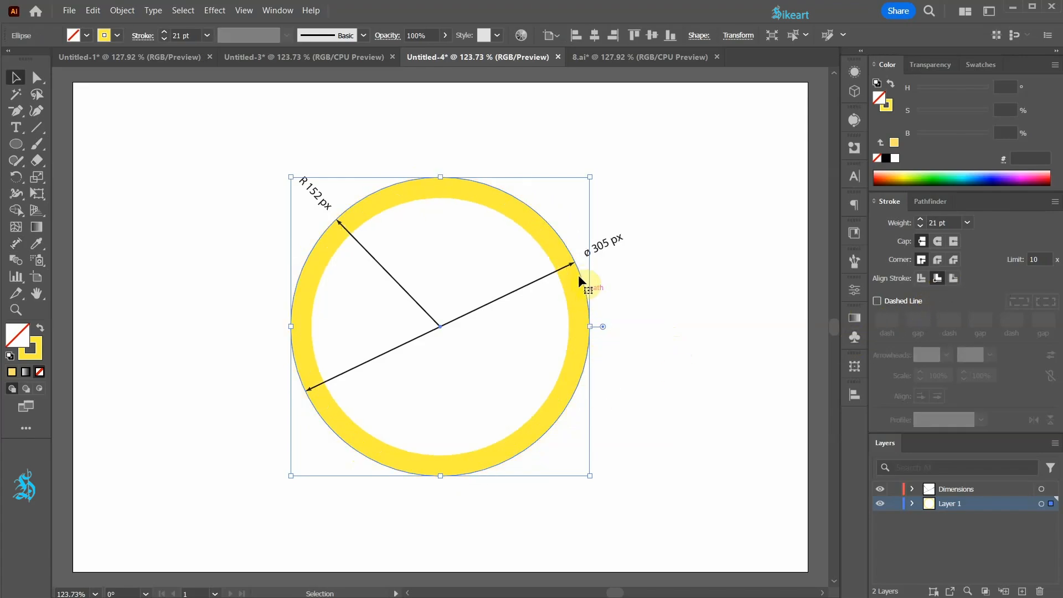
{"action": "left_click", "coordinate": [953, 278]}
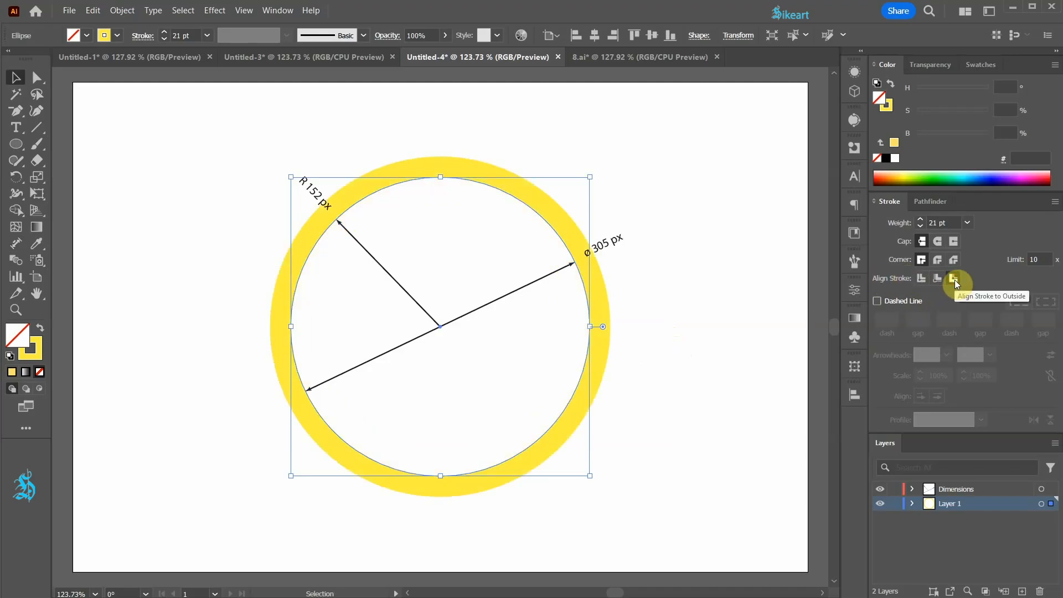
{"action": "left_click", "coordinate": [921, 279]}
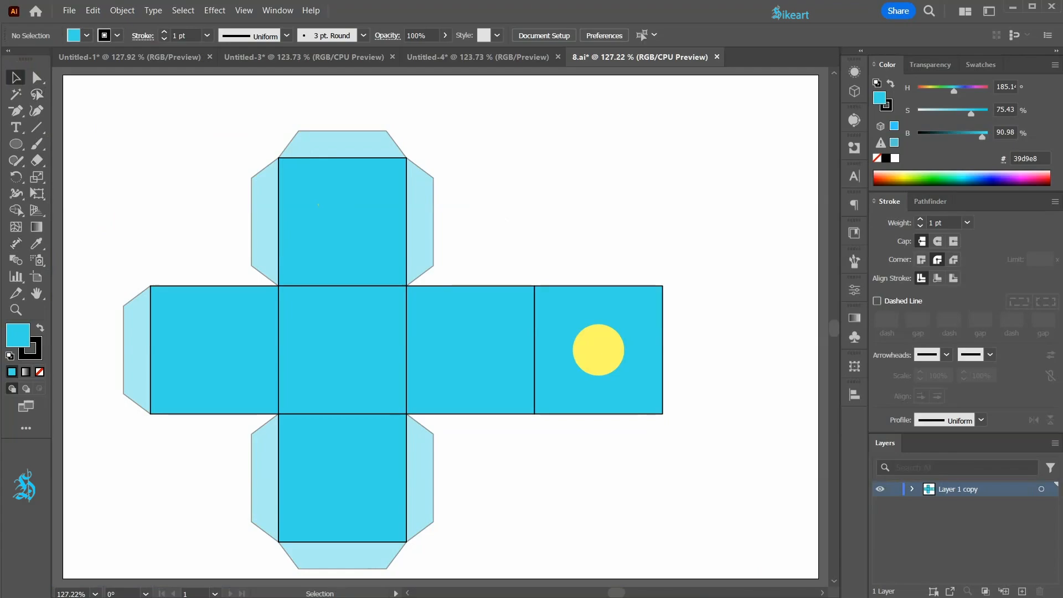
Add linear dimensions to the top and right edges of the box template's rightmost square, which holds the yellow circle.
{"action": "left_click", "coordinate": [17, 244]}
{"action": "left_click_drag", "start_coordinate": [92, 252], "coordinate": [77, 121]}
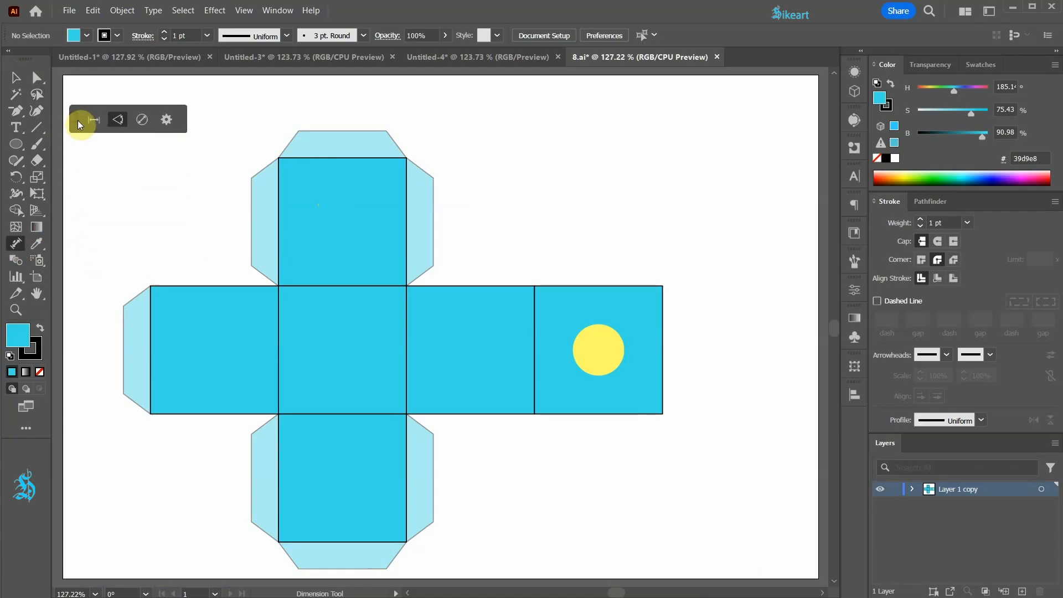
{"action": "left_click", "coordinate": [89, 119]}
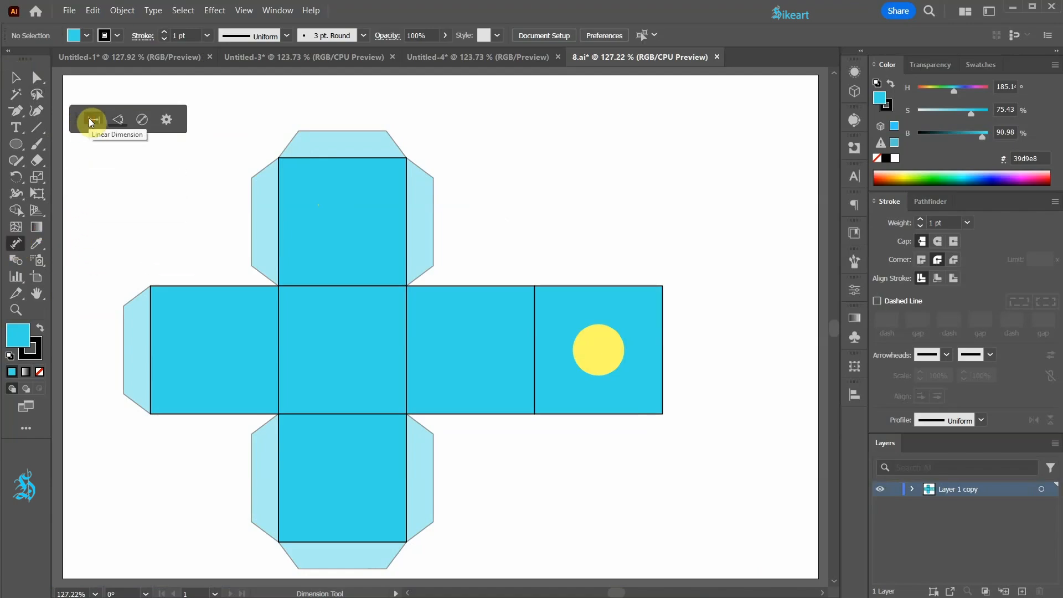
{"action": "left_click_drag", "start_coordinate": [601, 286], "coordinate": [599, 228]}
{"action": "left_click_drag", "start_coordinate": [662, 349], "coordinate": [724, 345]}
{"action": "scroll", "coordinate": [769, 290], "scroll_direction": "up", "scroll_amount": 4}
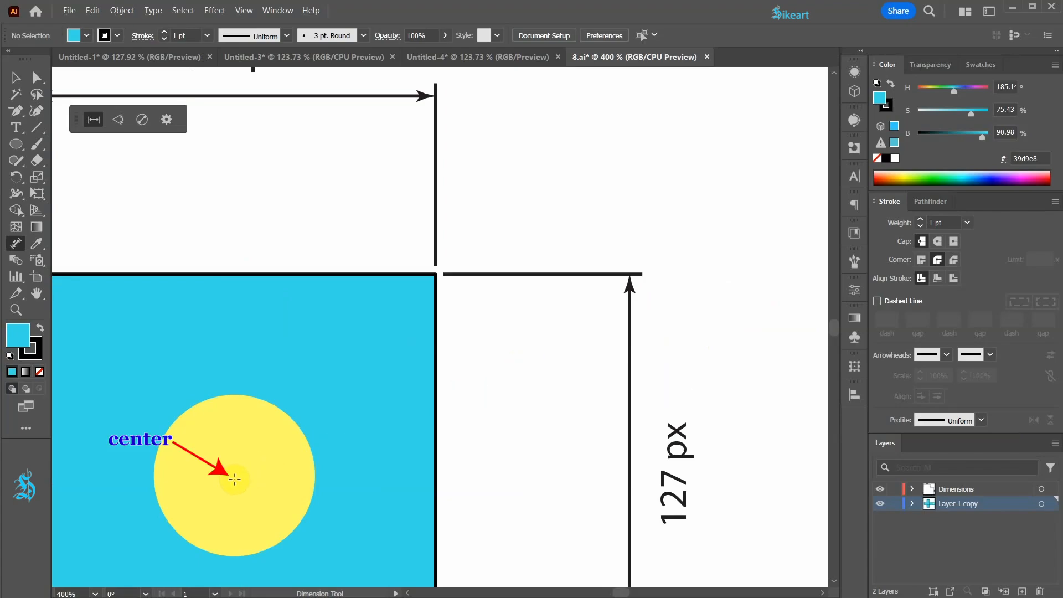
Add horizontal and vertical linear dimensions from the yellow circle's center to the rightmost square's upper-right corner, placed inside the existing dimensions.
{"action": "left_click_drag", "start_coordinate": [234, 475], "coordinate": [437, 274]}
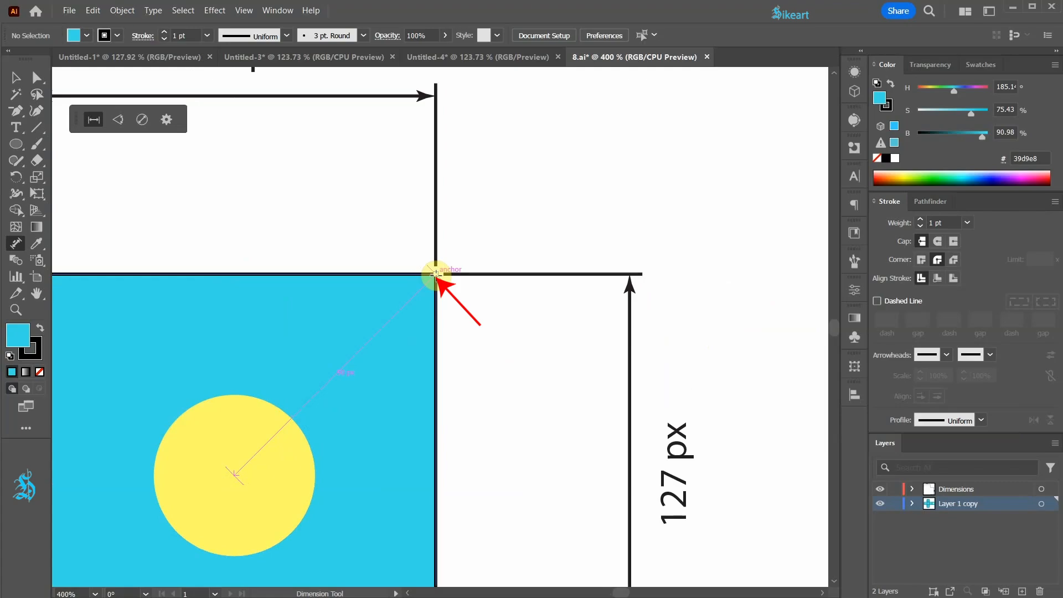
{"action": "left_click", "coordinate": [436, 274]}
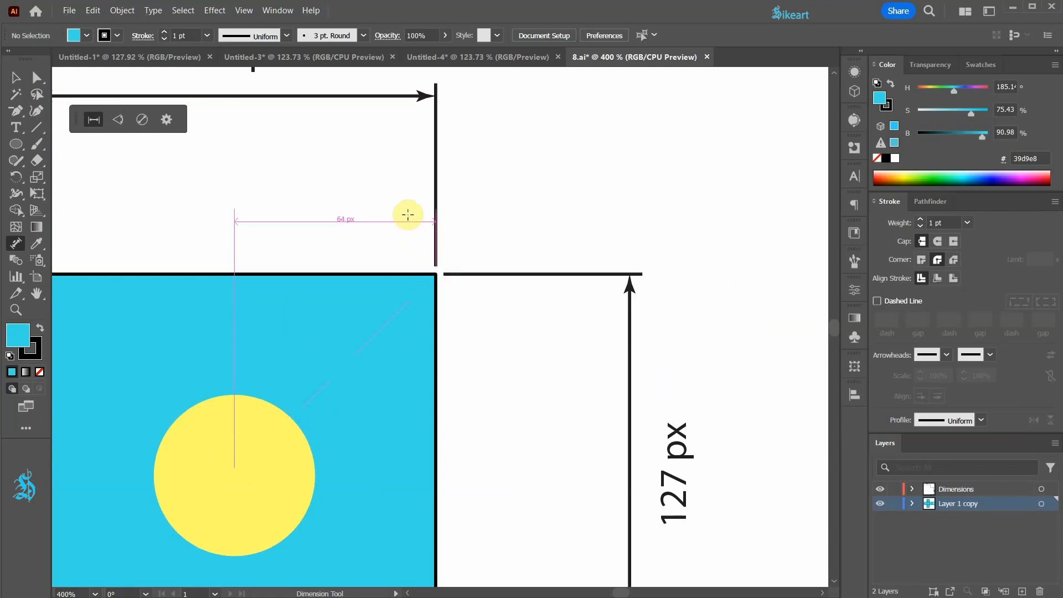
{"action": "left_click", "coordinate": [403, 178]}
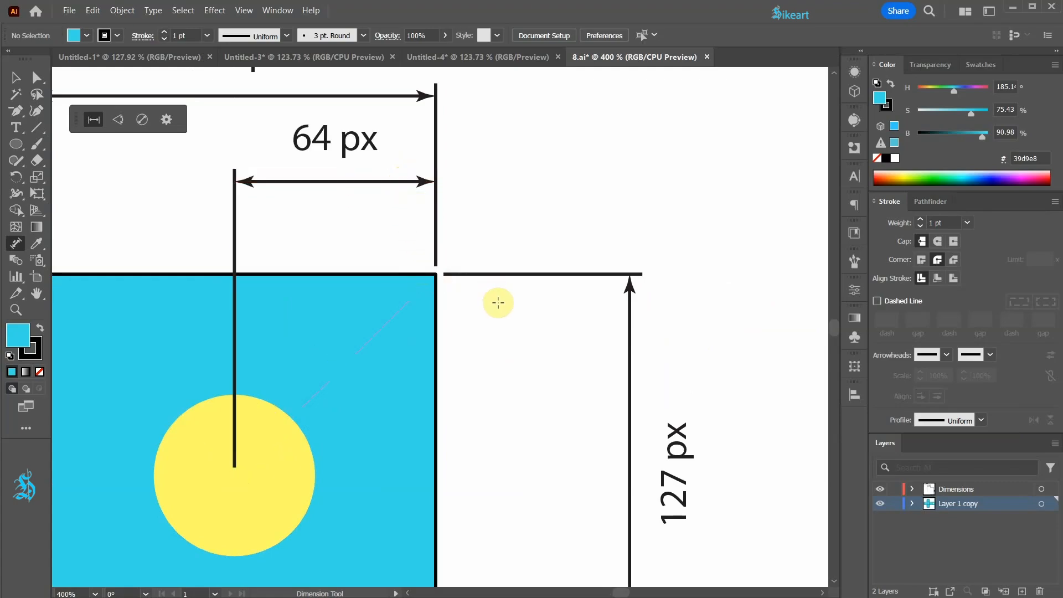
{"action": "left_click", "coordinate": [234, 474]}
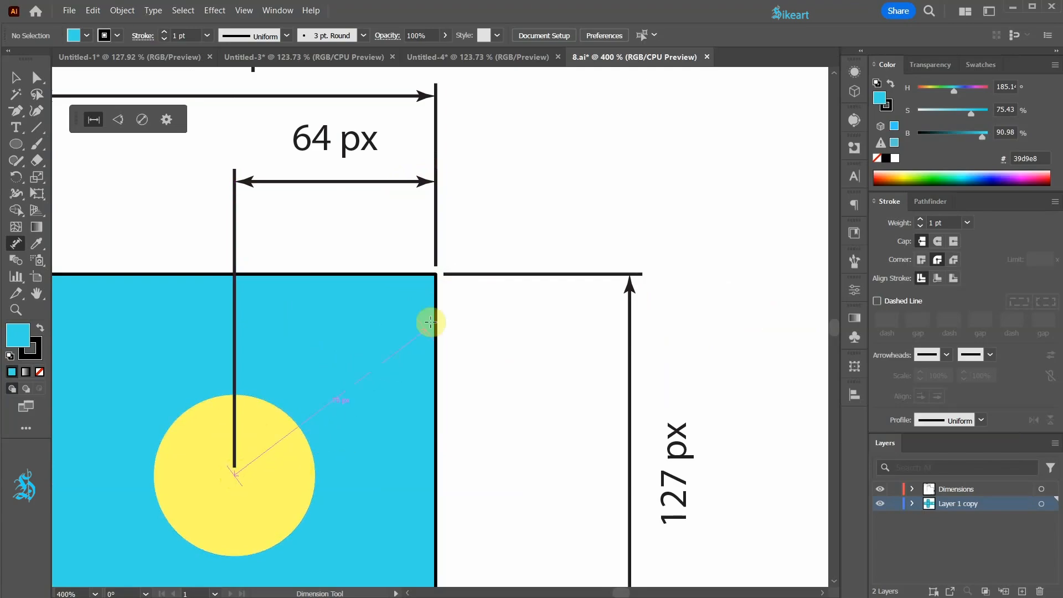
{"action": "left_click", "coordinate": [435, 274]}
{"action": "left_click", "coordinate": [531, 368]}
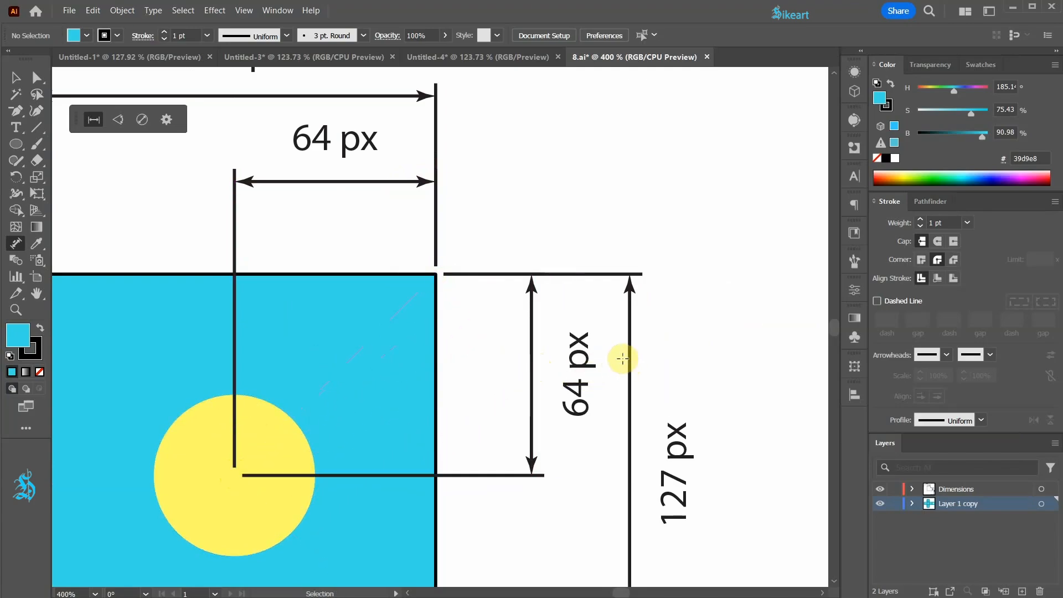
Add a radius dimension to the yellow circle, pointing toward its lower-left edge.
{"action": "left_click_drag", "start_coordinate": [262, 439], "coordinate": [502, 305]}
{"action": "left_click", "coordinate": [143, 118]}
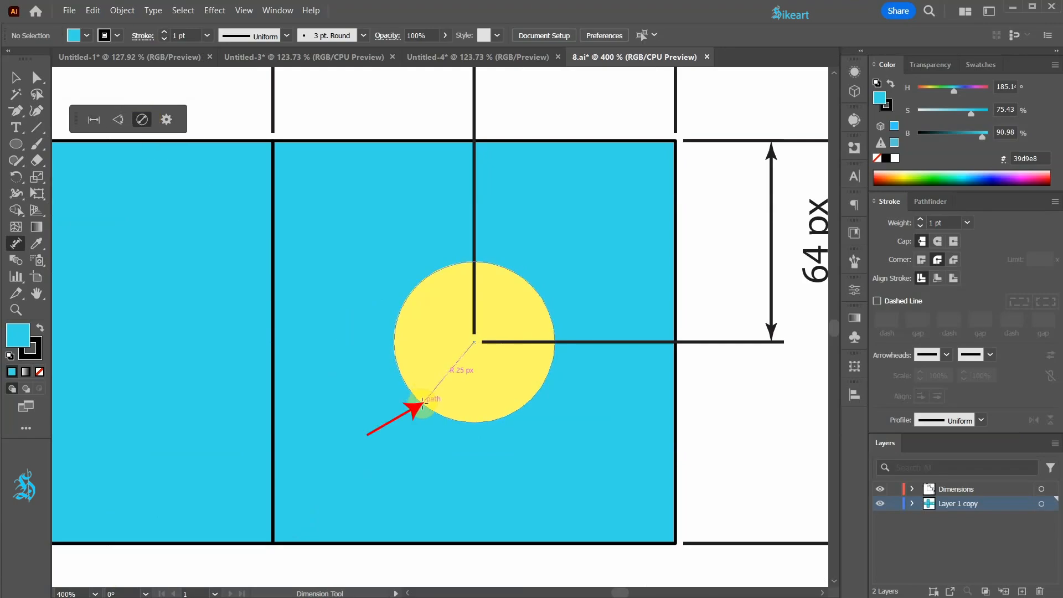
{"action": "left_click", "coordinate": [422, 402]}
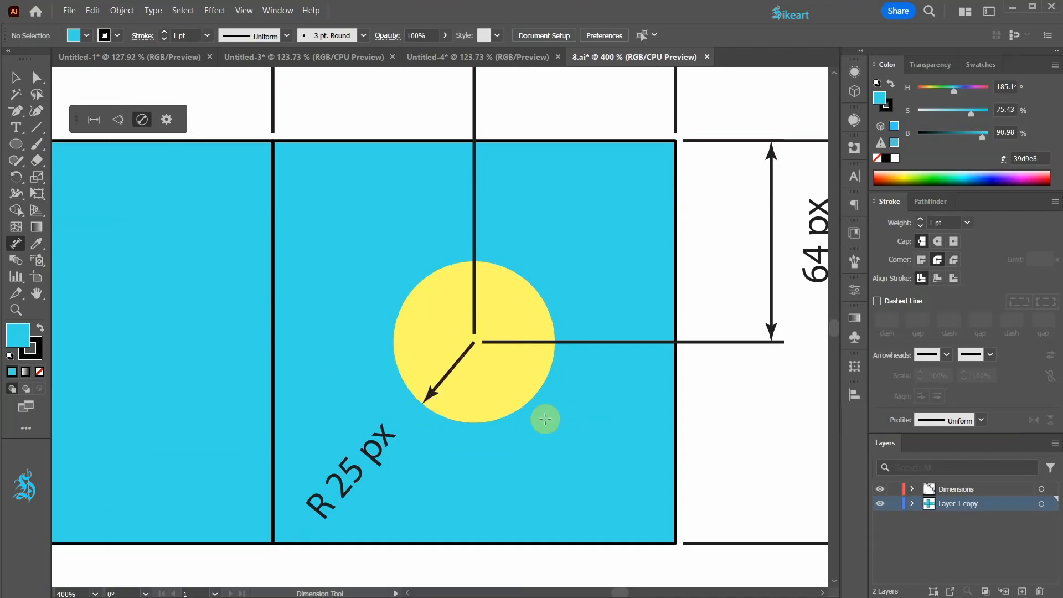
Add an angular dimension between the topmost flap's right slanted edge and its base, placed inside the flap.
{"action": "key", "text": "ctrl+0"}
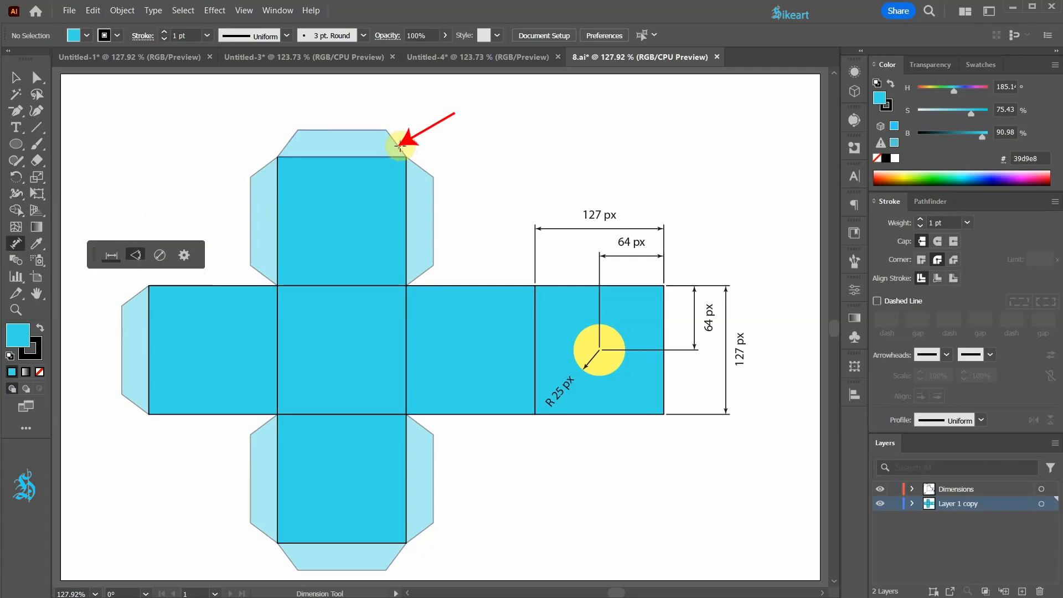
{"action": "scroll", "coordinate": [401, 130], "scroll_direction": "up", "scroll_amount": 6}
{"action": "left_click", "coordinate": [385, 245]}
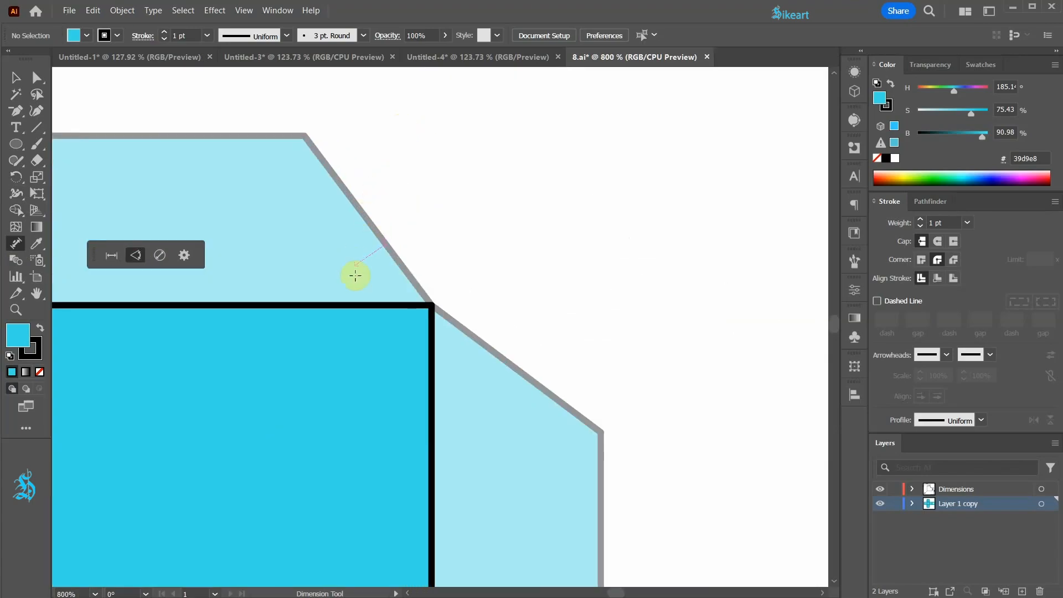
{"action": "left_click", "coordinate": [349, 304]}
{"action": "left_click", "coordinate": [292, 213]}
Add linear dimensions to the topmost flap's upper edge and to the outer edge of the upper square's left flap.
{"action": "scroll", "coordinate": [317, 178], "scroll_direction": "down", "scroll_amount": 1}
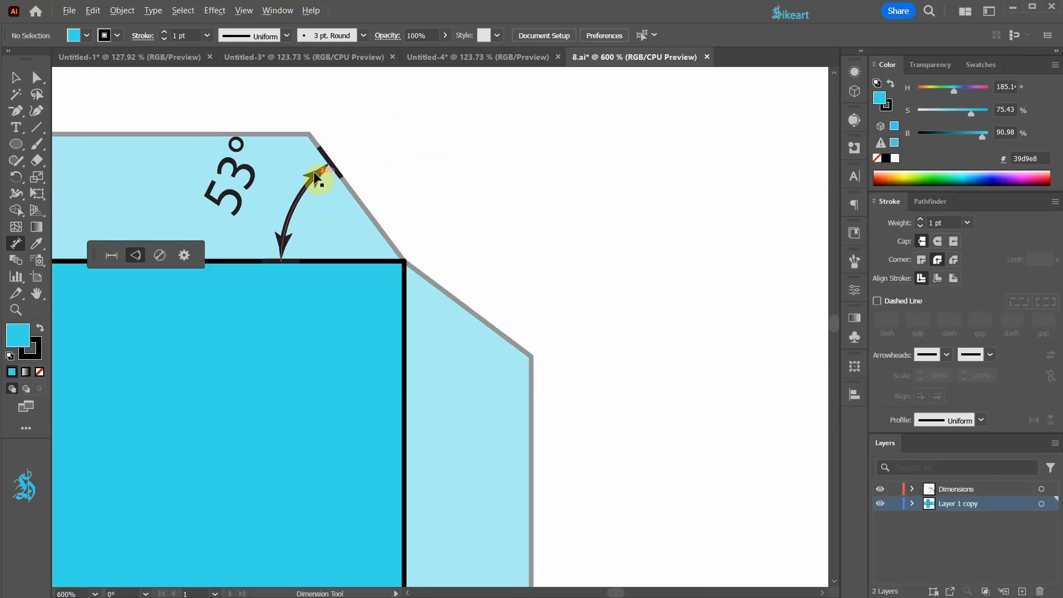
{"action": "scroll", "coordinate": [318, 179], "scroll_direction": "down", "scroll_amount": 4}
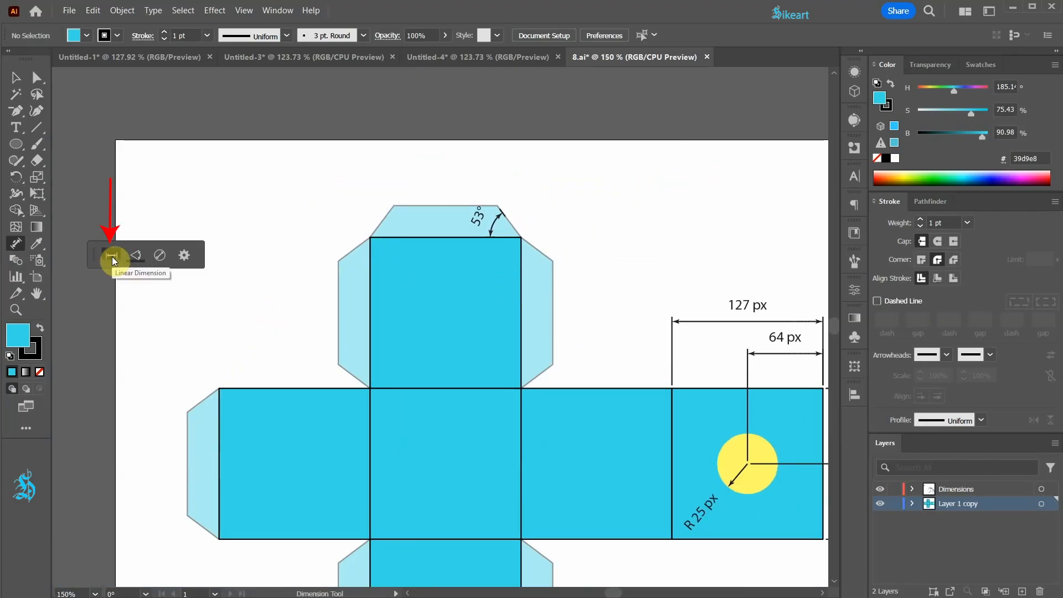
{"action": "left_click", "coordinate": [436, 205]}
{"action": "left_click", "coordinate": [436, 178]}
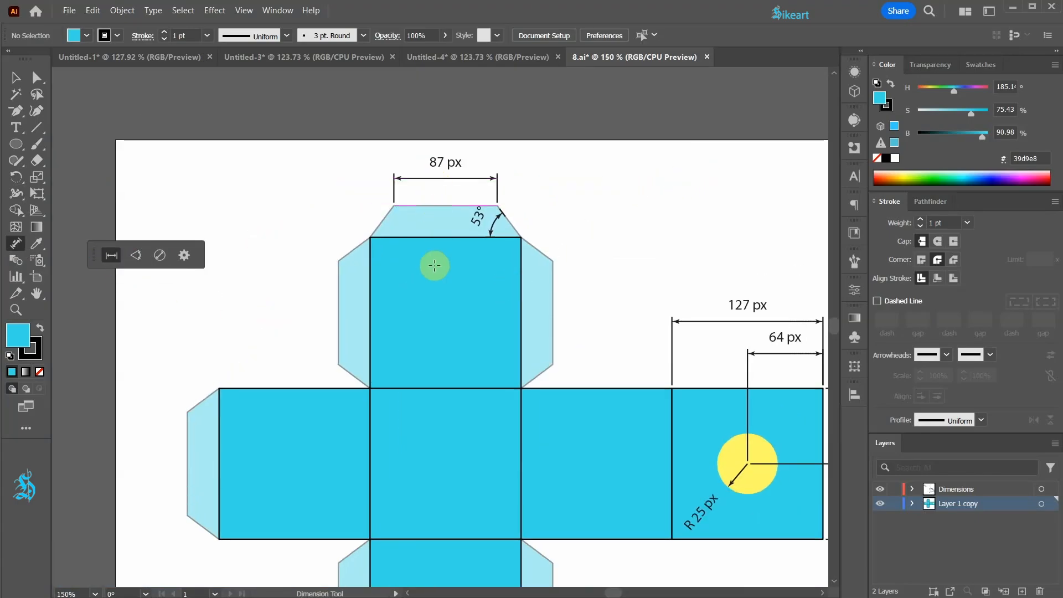
{"action": "left_click", "coordinate": [369, 308]}
{"action": "left_click", "coordinate": [302, 304]}
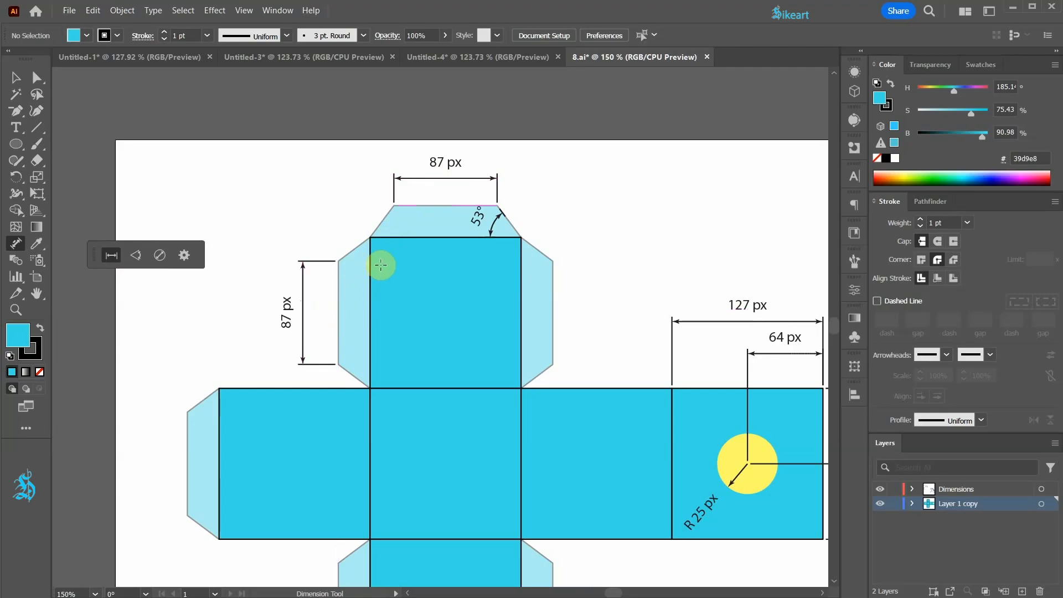
Add a vertical linear dimension for the topmost flap's height, aligned above the left flap's dimension, and leave the Dimension tool.
{"action": "scroll", "coordinate": [379, 266], "scroll_direction": "up", "scroll_amount": 2}
{"action": "left_click_drag", "start_coordinate": [359, 247], "coordinate": [533, 256]}
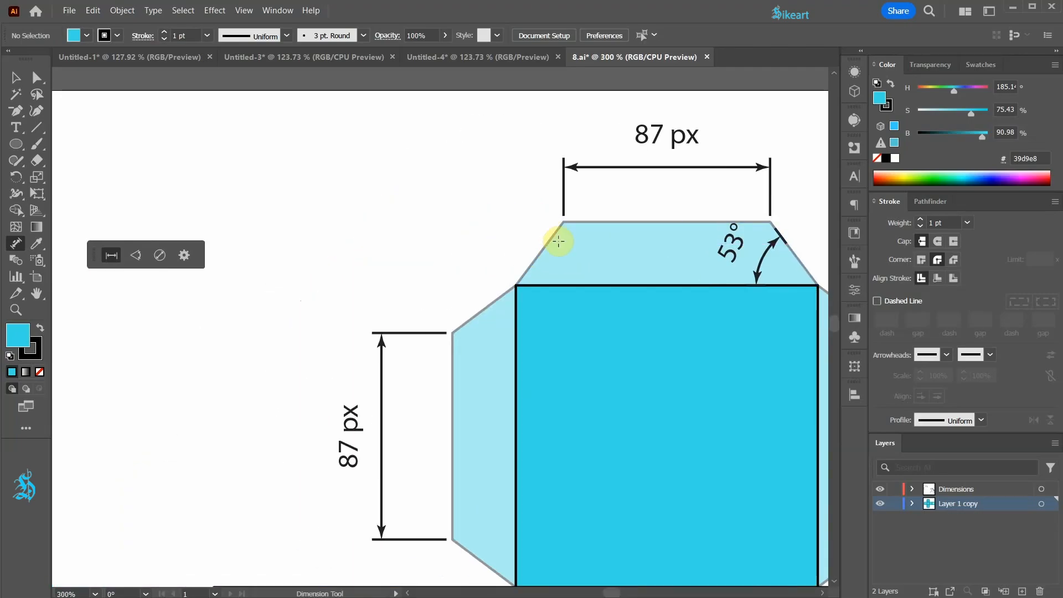
{"action": "left_click", "coordinate": [381, 282]}
{"action": "key", "text": "ctrl+0"}
{"action": "key", "text": "v"}
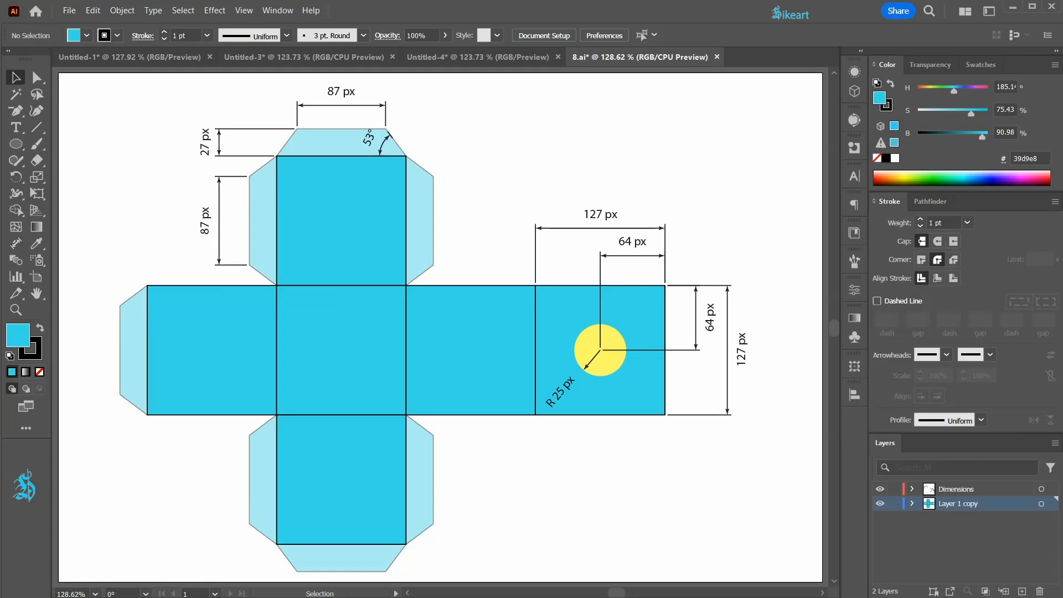